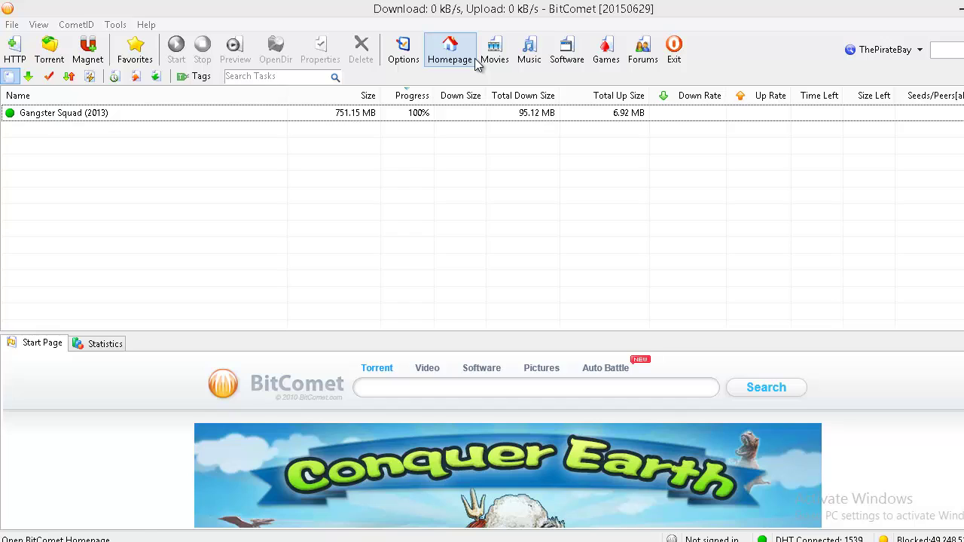
- Select the Gangster Squad (2013) task in BitComet's task list
click(468, 113)
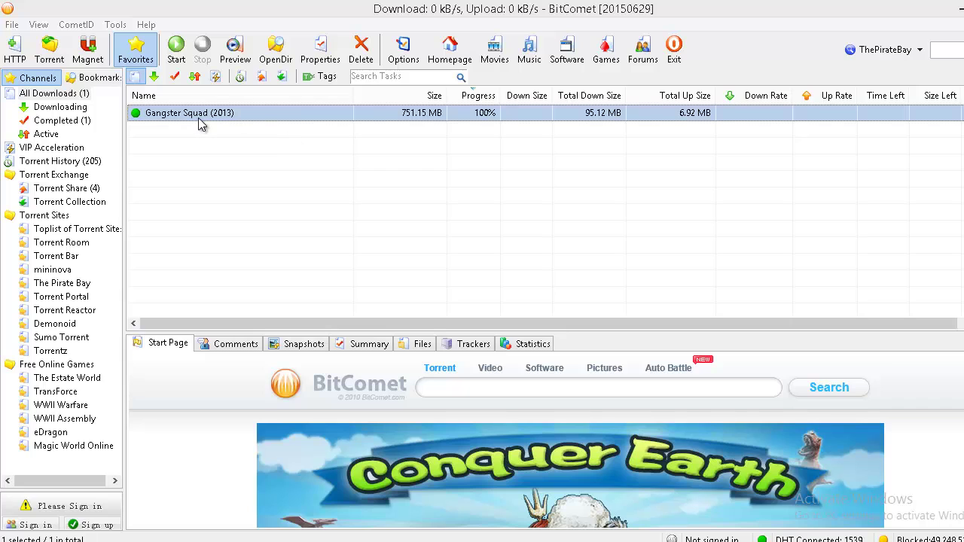
- Open Gangster Squad's download directory, go up to Downloads, select all items, then return to BitComet
right_click(171, 112)
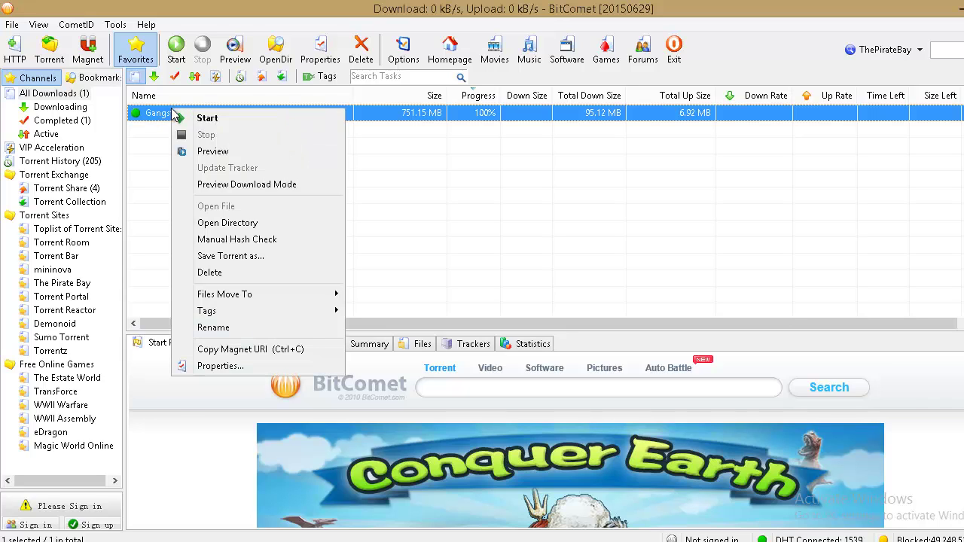
click(222, 223)
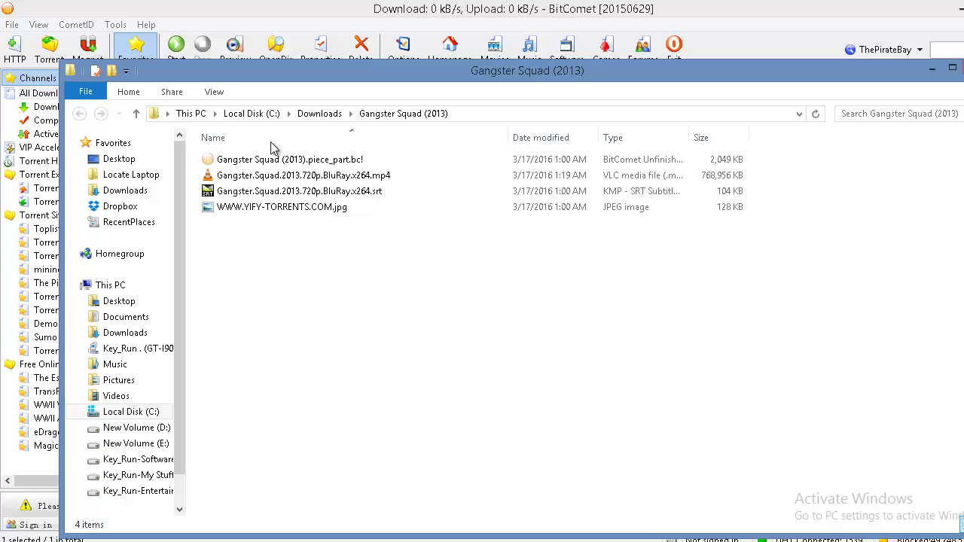
click(315, 113)
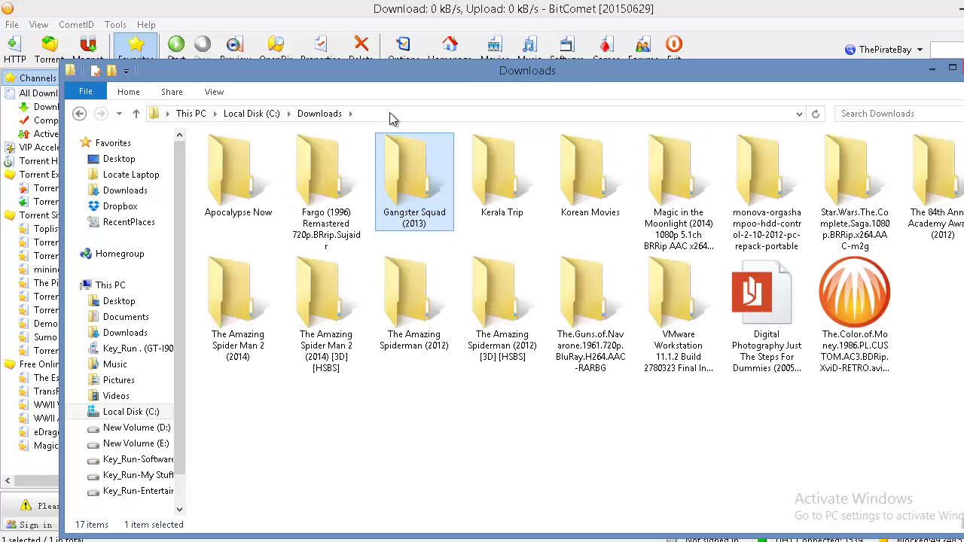
click(381, 113)
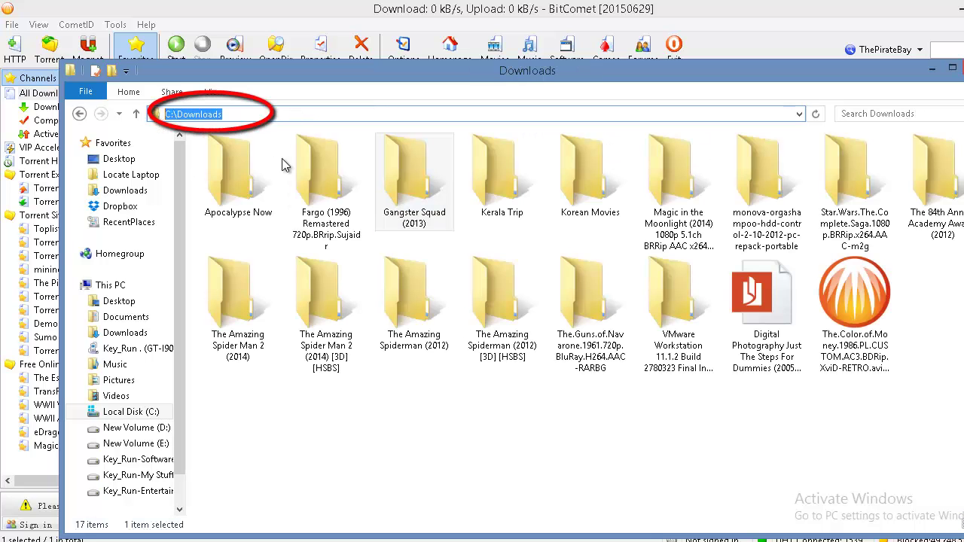
click(496, 409)
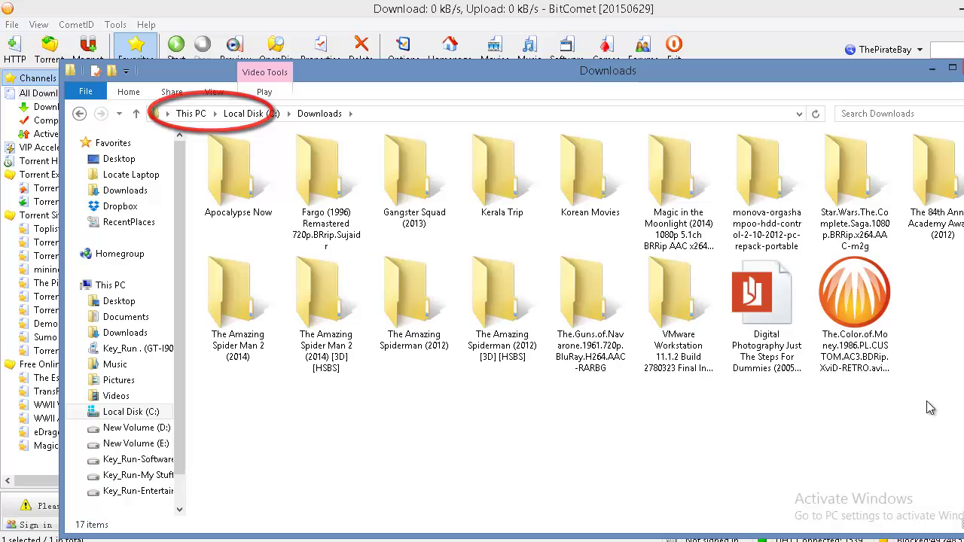
mouse_move(931, 408)
mouse_down()
mouse_move(463, 254)
mouse_move(295, 133)
mouse_move(204, 142)
mouse_move(212, 149)
mouse_up()
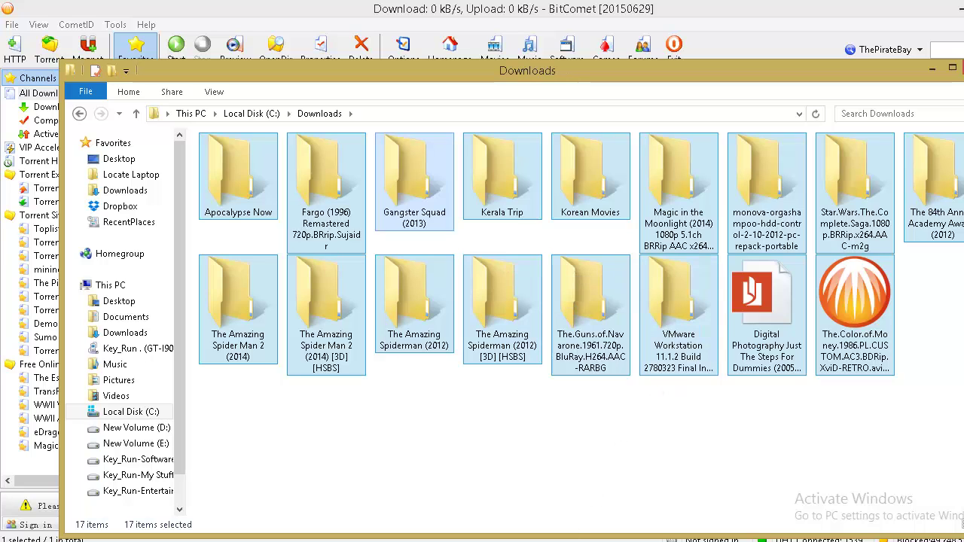
click(571, 538)
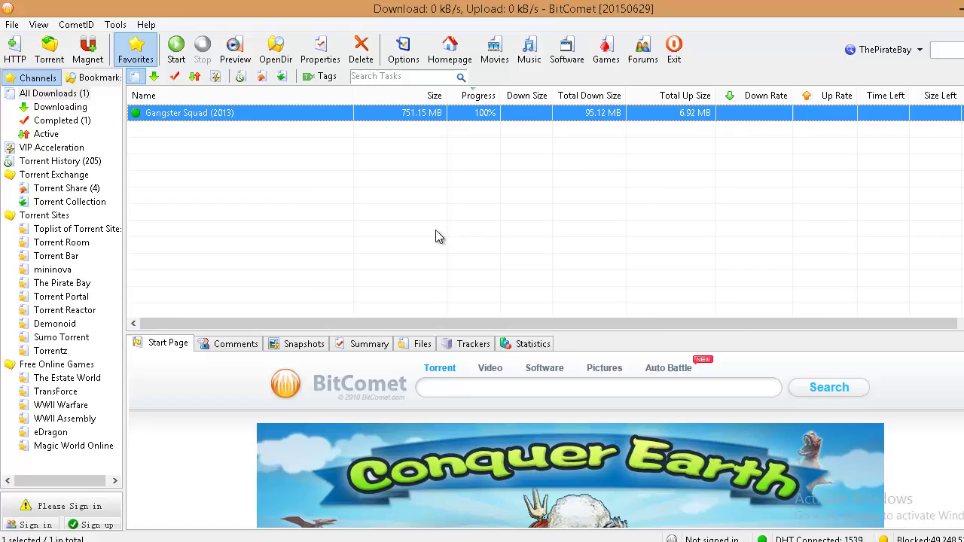
- Bring the Downloads folder back and select all its items
key(alt+Tab)
drag(875, 392, 133, 109)
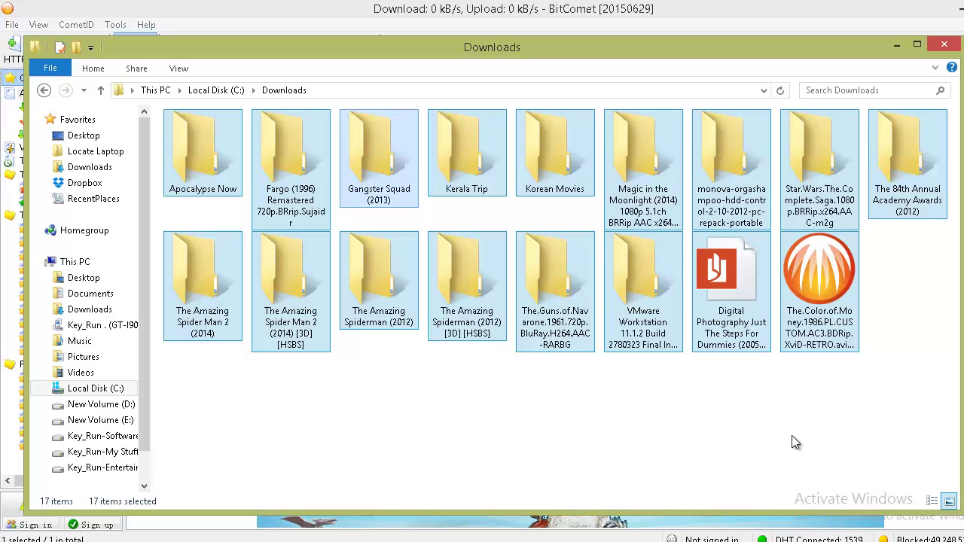
drag(883, 399, 151, 109)
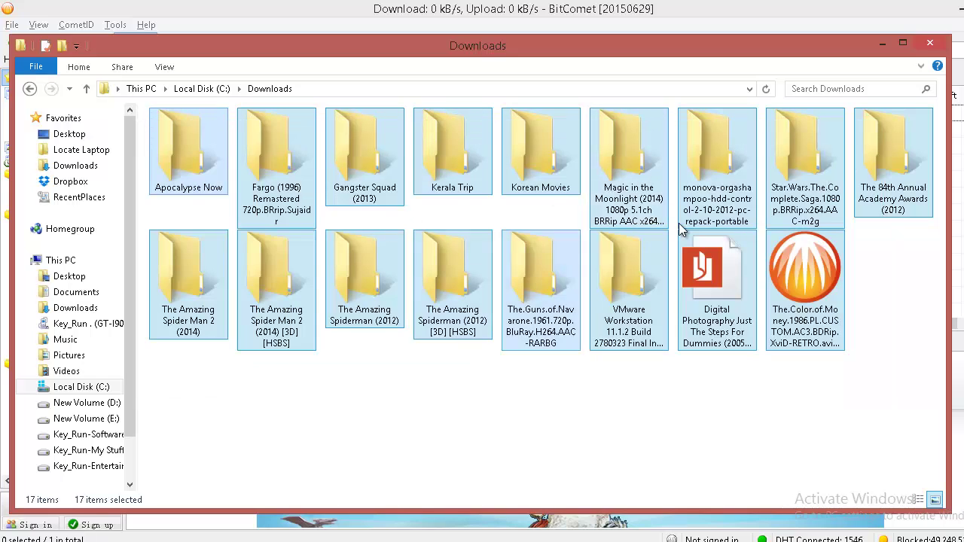
click(895, 418)
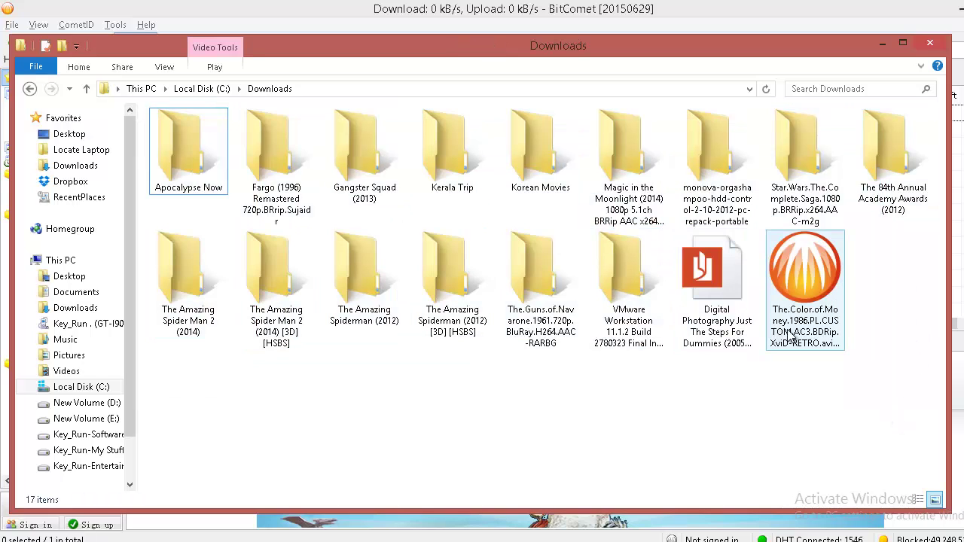
drag(906, 368, 150, 108)
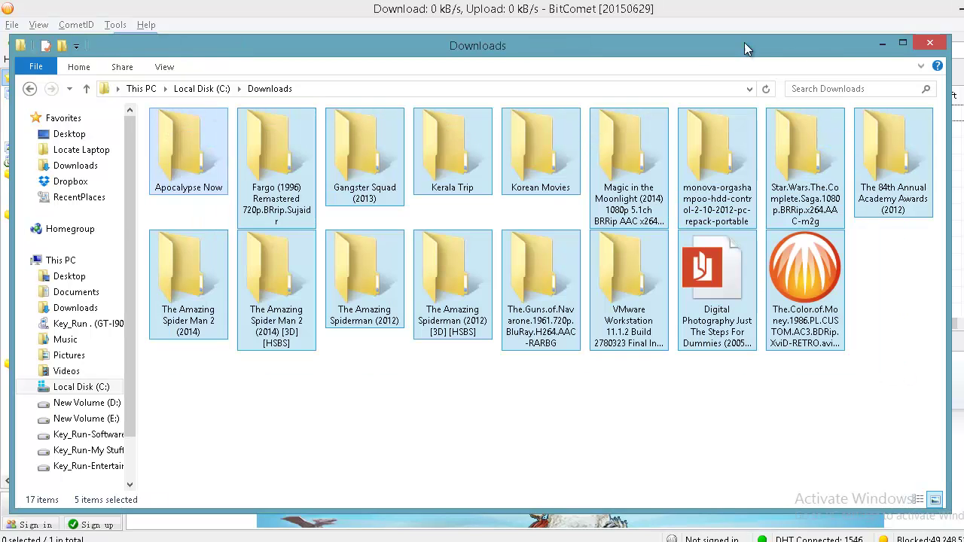
- Minimize Downloads to view BitComet's Torrent History, then reselect items in Downloads
click(883, 45)
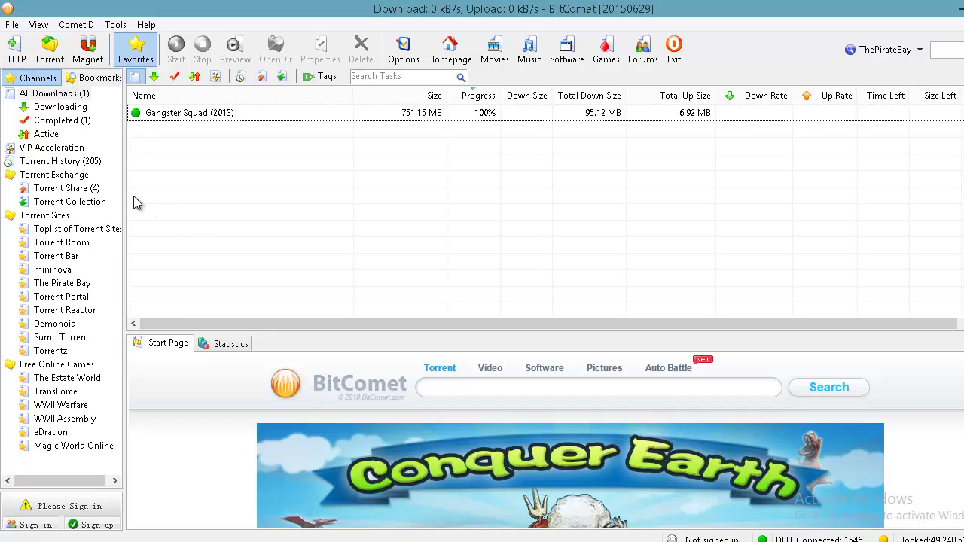
click(38, 163)
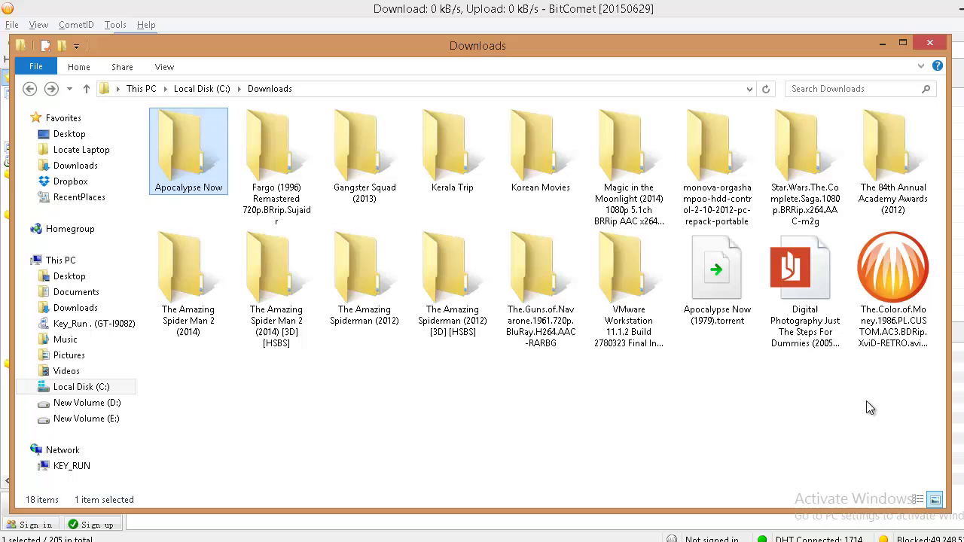
drag(924, 388, 530, 383)
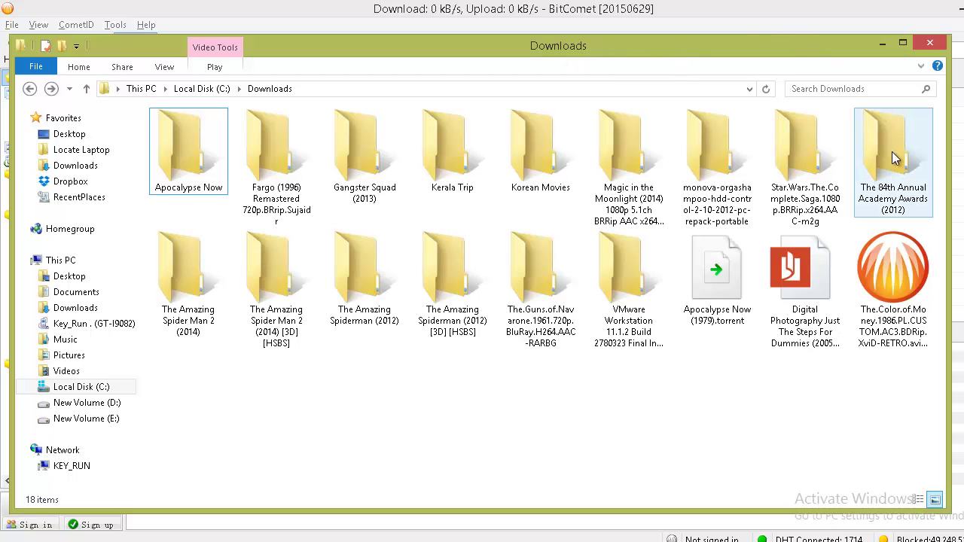
click(895, 197)
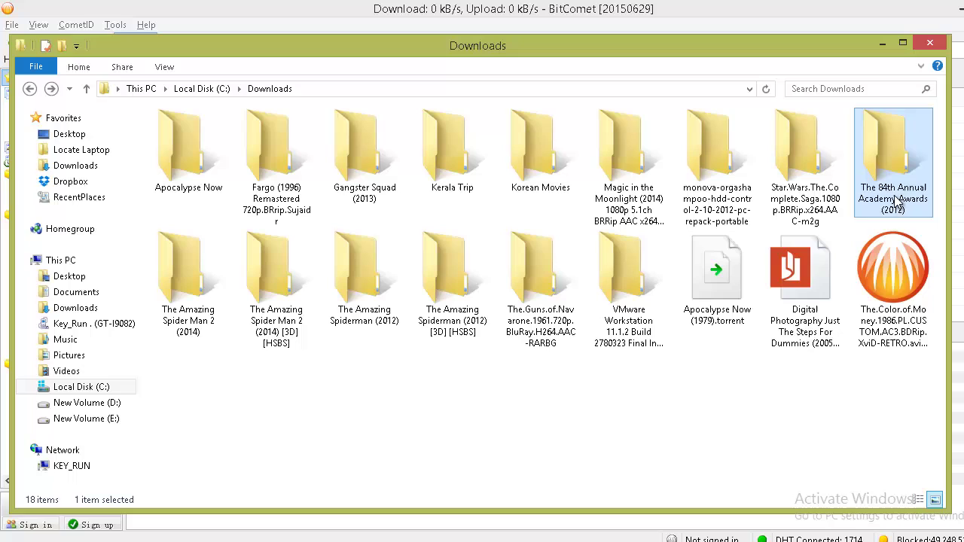
mouse_move(890, 201)
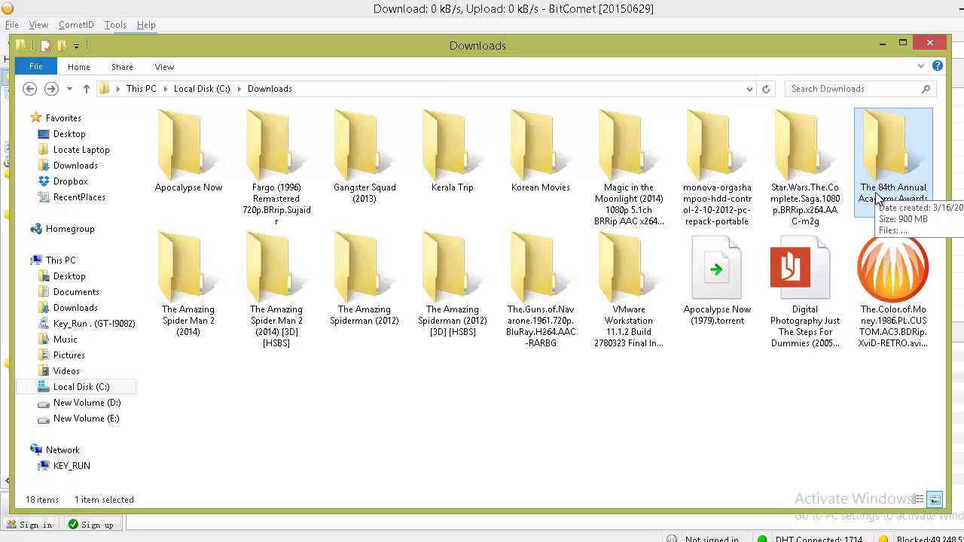
click(885, 197)
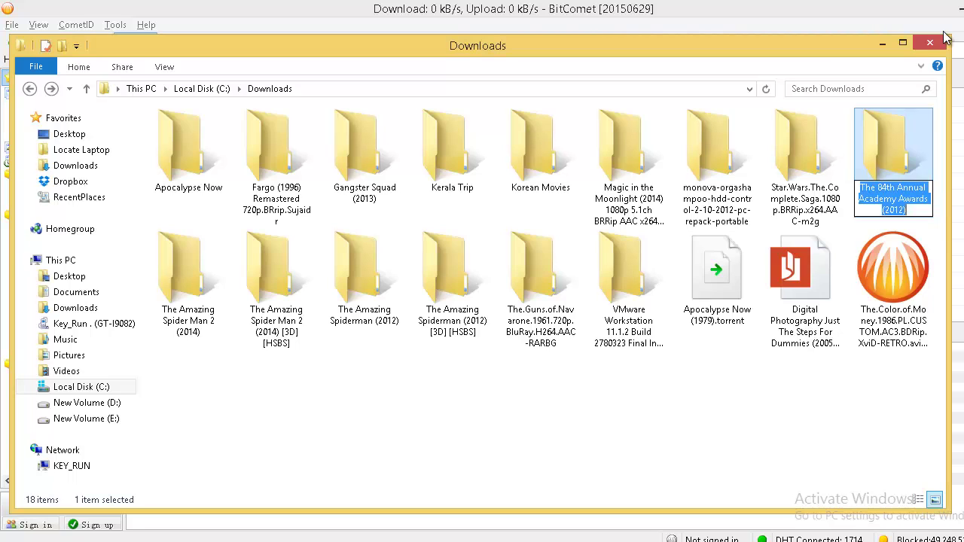
click(884, 208)
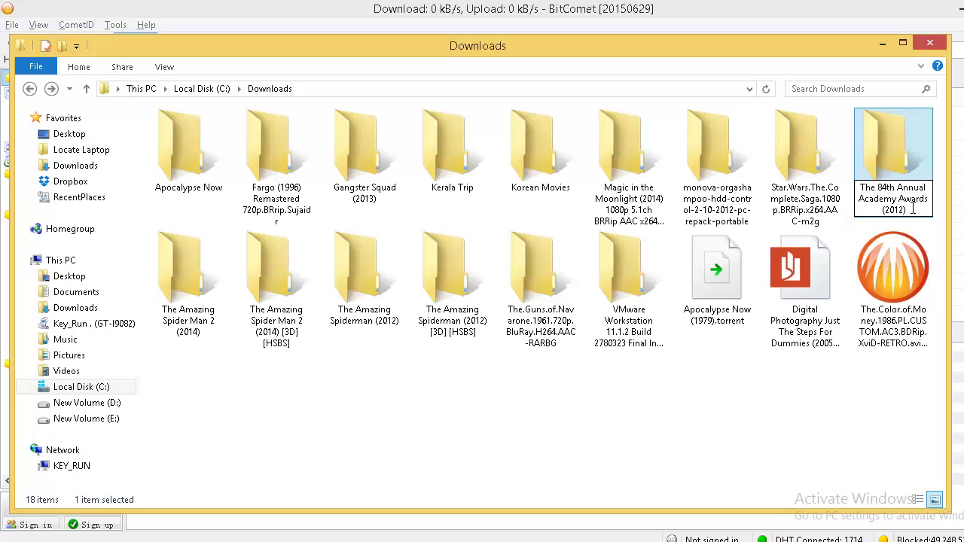
click(886, 159)
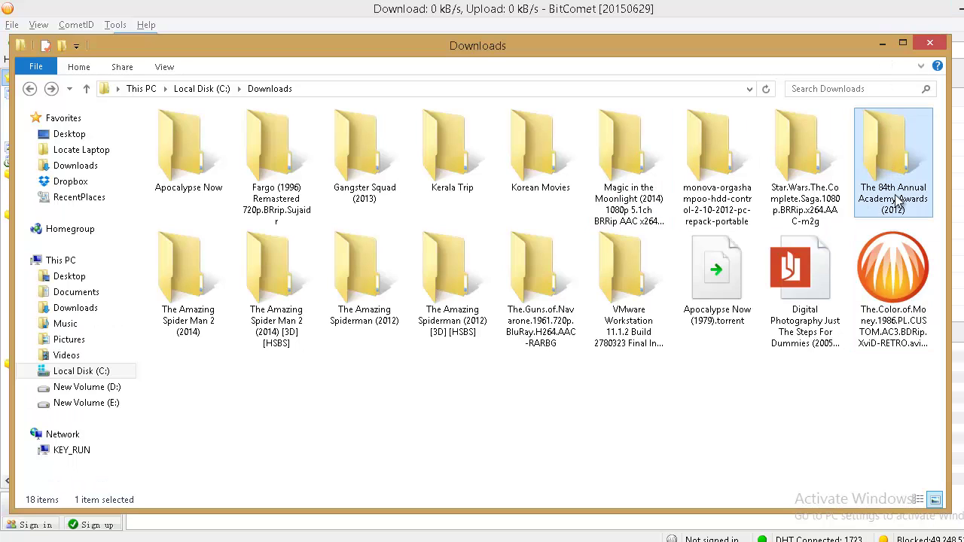
click(895, 187)
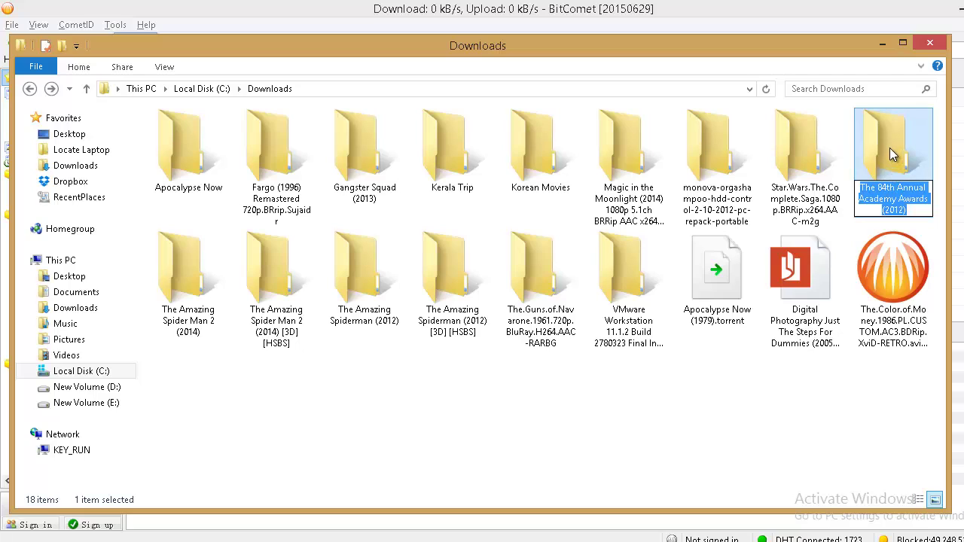
click(895, 161)
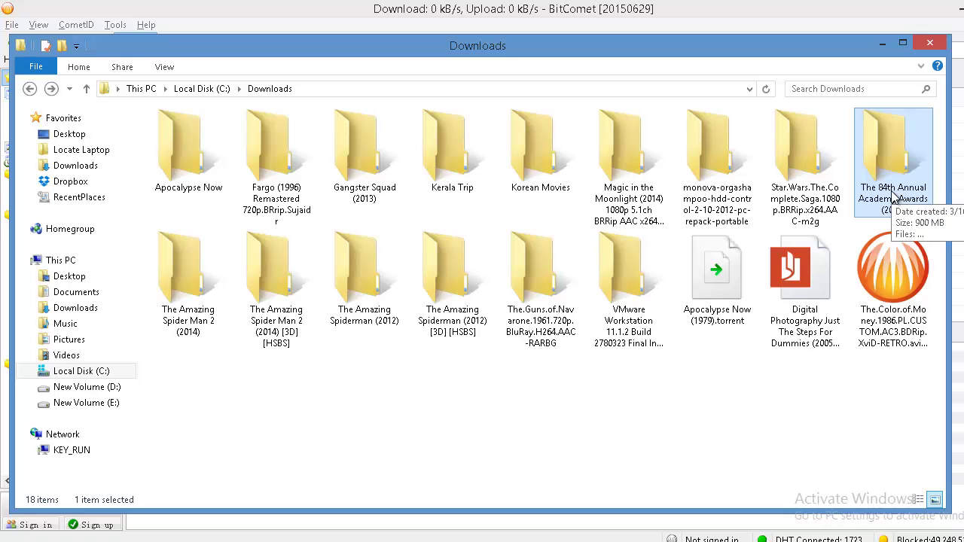
- Search BitComet's torrent history for '84th' and select The 84th Annual Academy Awards torrent
click(884, 43)
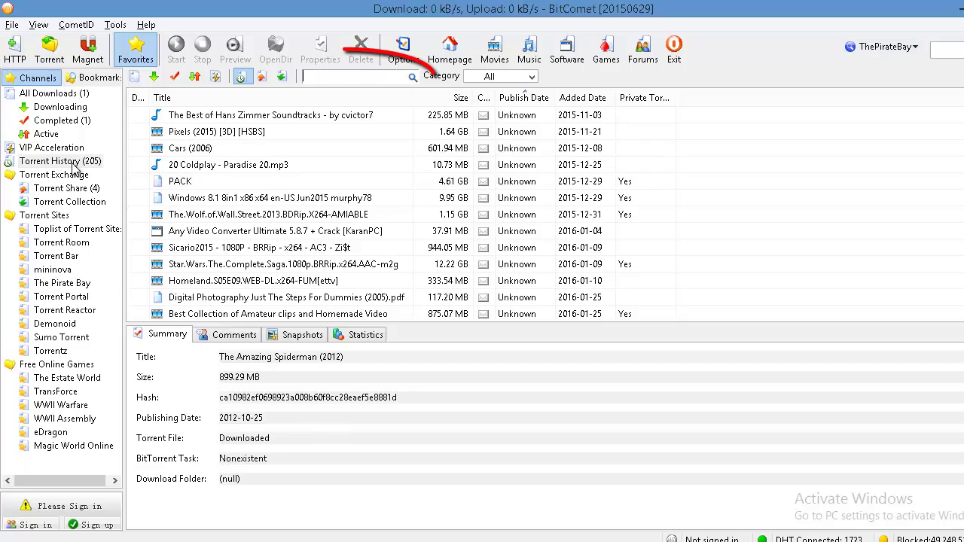
click(316, 75)
text(84th an)
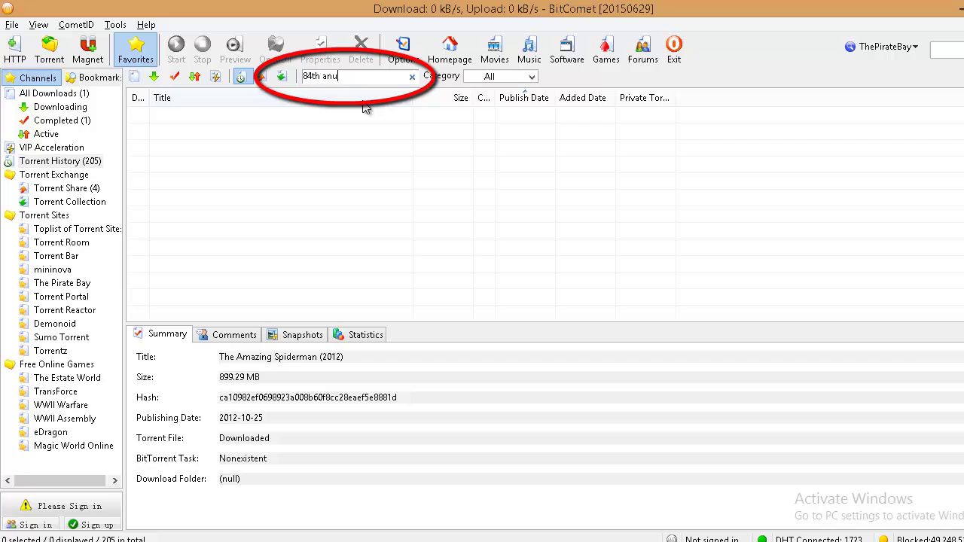
click(230, 115)
- Save the Academy Awards torrent file into C:\Downloads
right_click(231, 114)
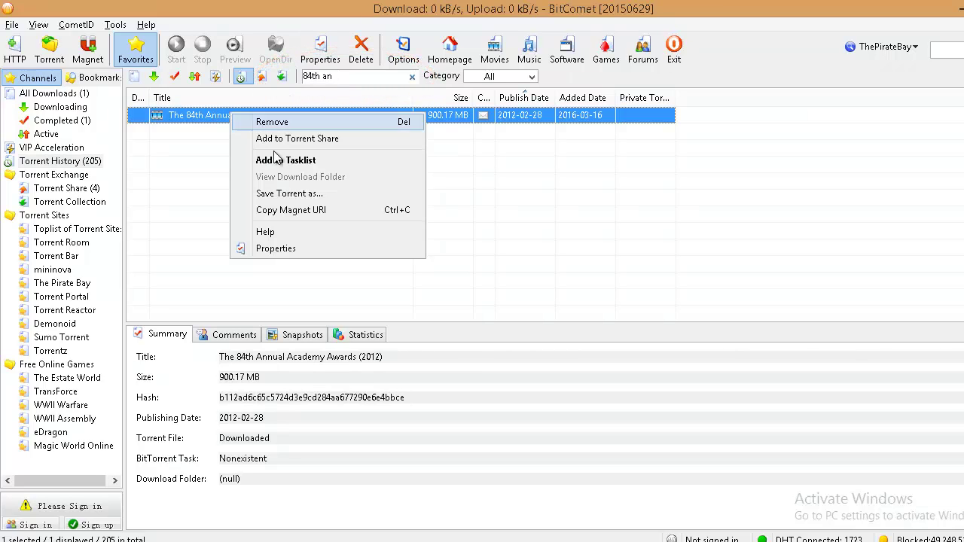
click(302, 193)
click(342, 322)
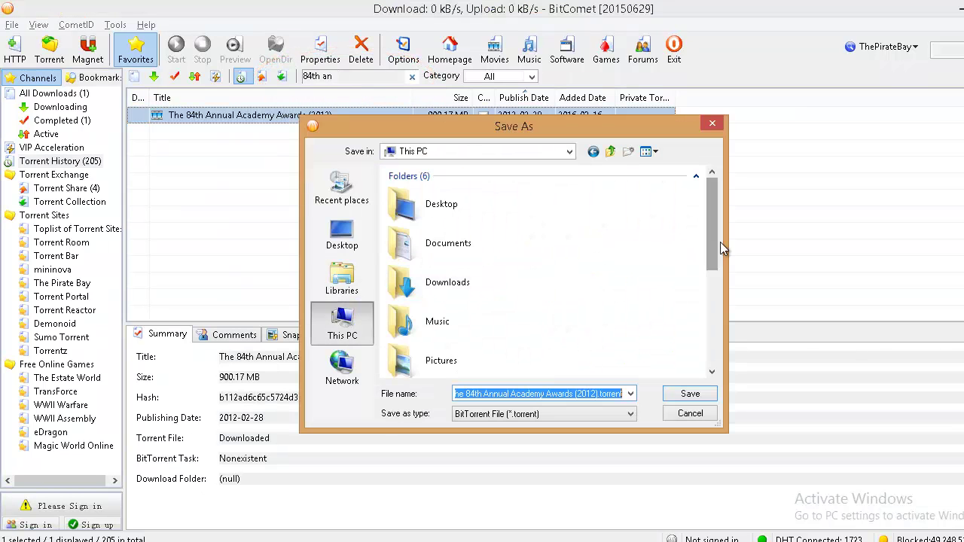
scroll(669, 339, down, 5)
double_click(453, 239)
double_click(422, 205)
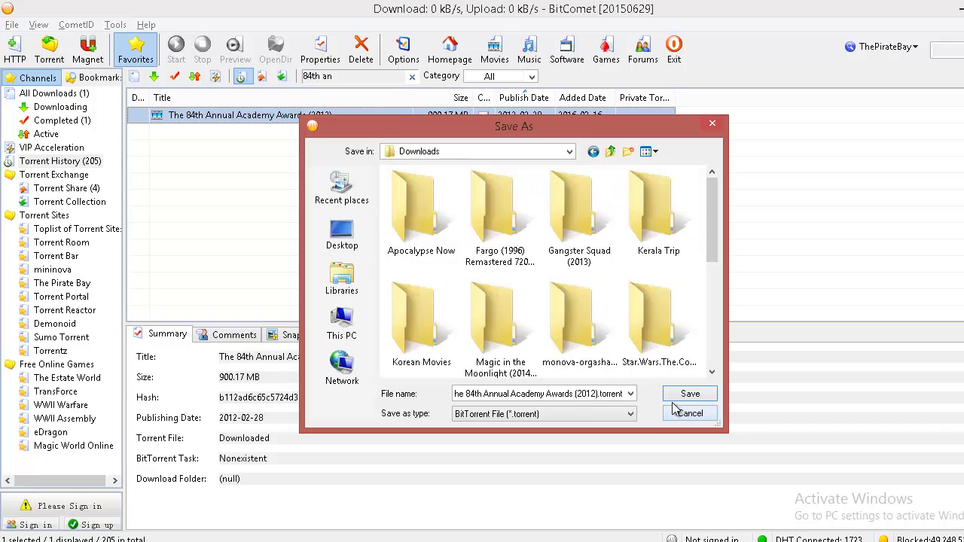
click(690, 393)
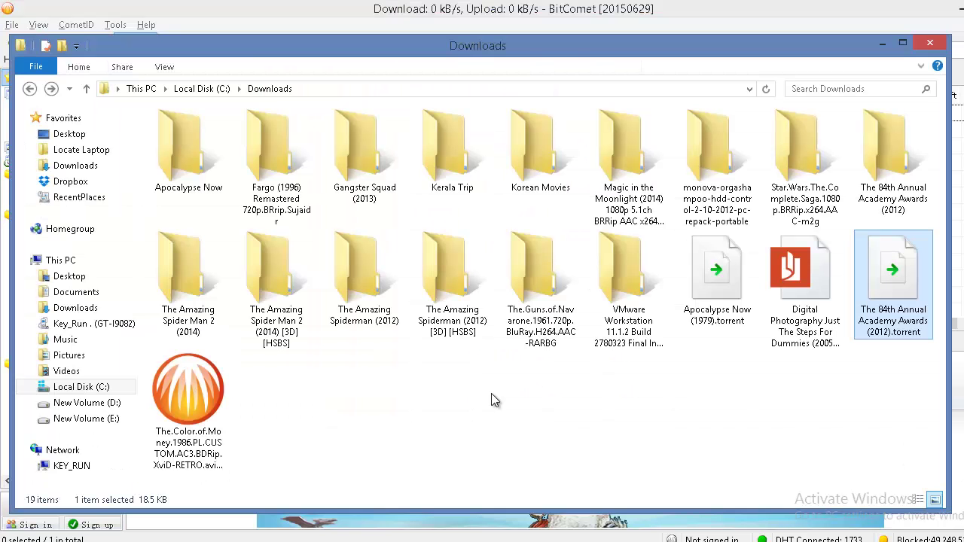
- Select The 84th Annual Academy Awards (2012).torrent in the Downloads folder
click(491, 394)
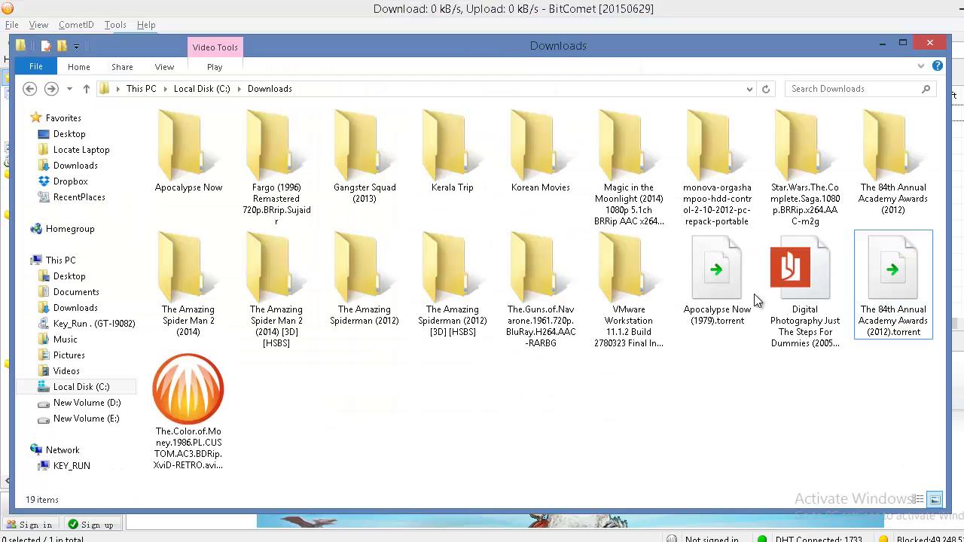
click(908, 288)
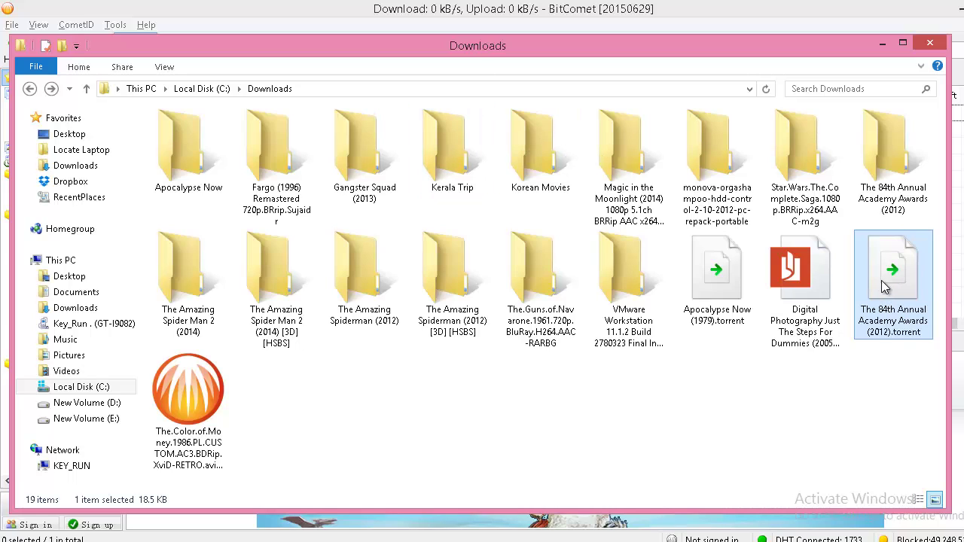
- Add the Academy Awards torrent as a new 900.17 MB task saving to New Volume (D:)
double_click(897, 290)
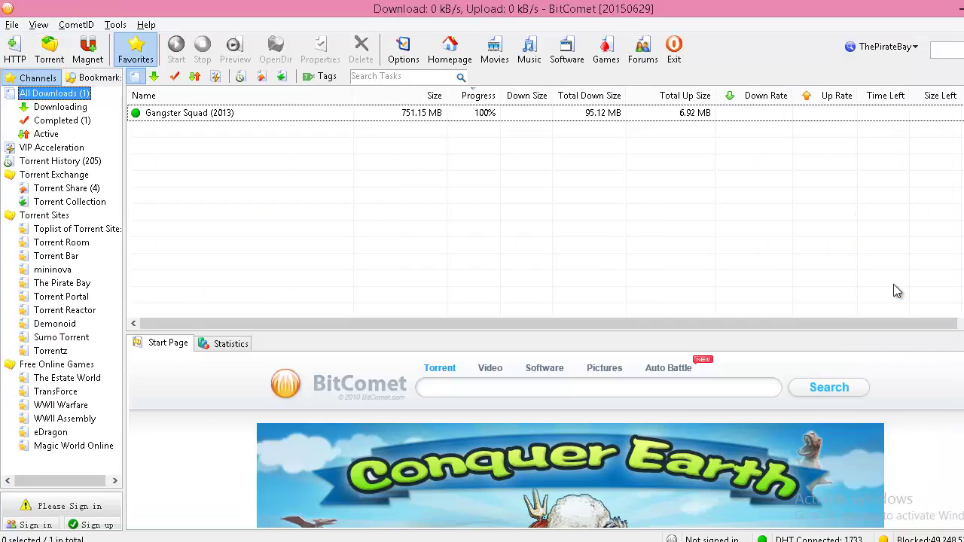
click(617, 293)
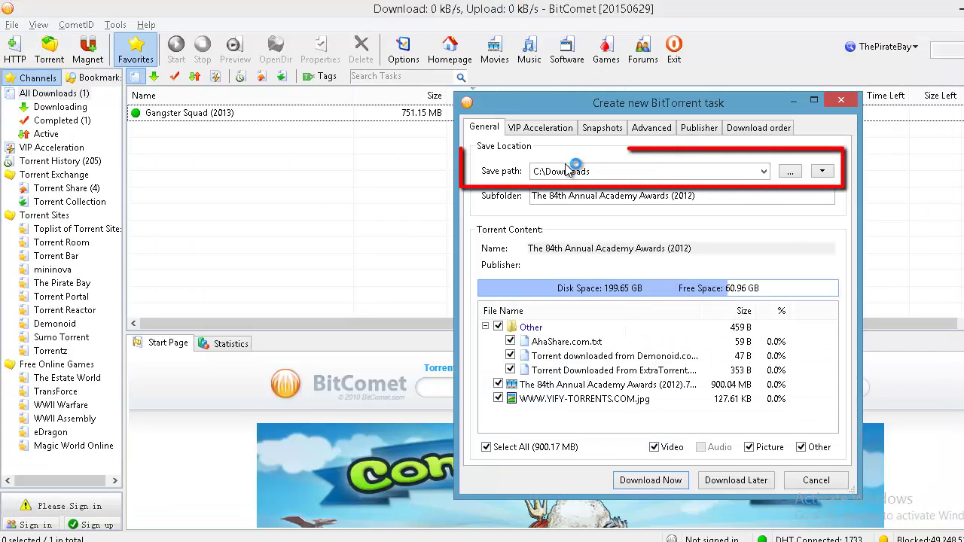
click(790, 171)
scroll(476, 273, down, 2)
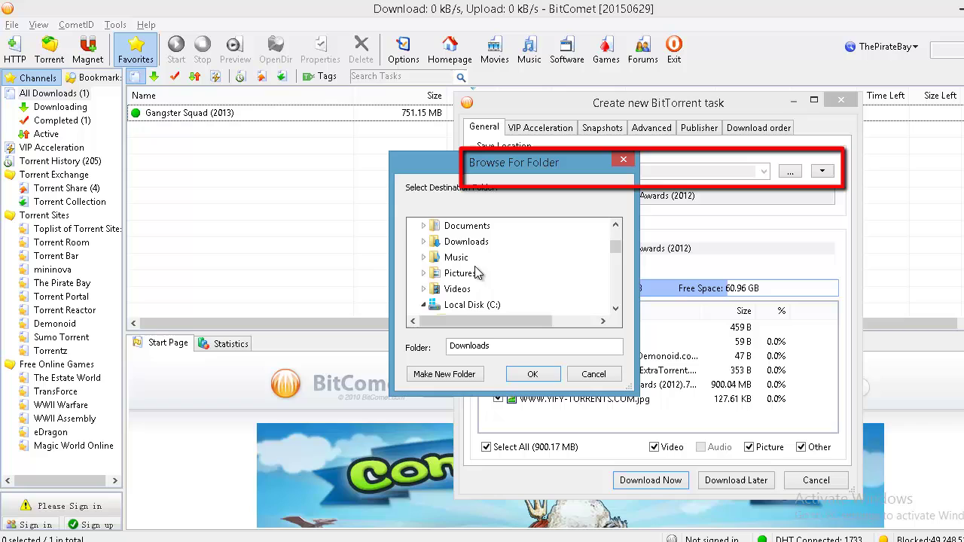
click(615, 309)
click(615, 309)
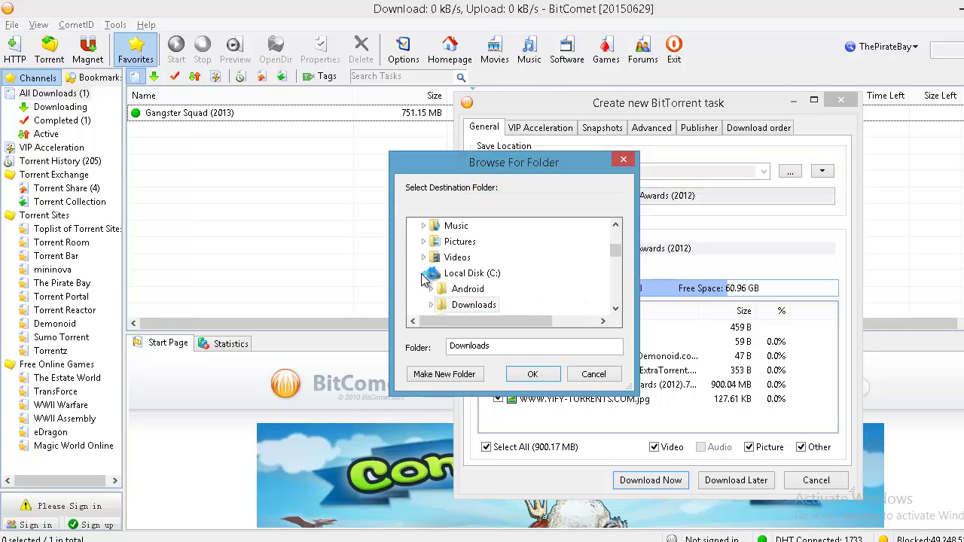
click(424, 273)
click(478, 304)
click(535, 381)
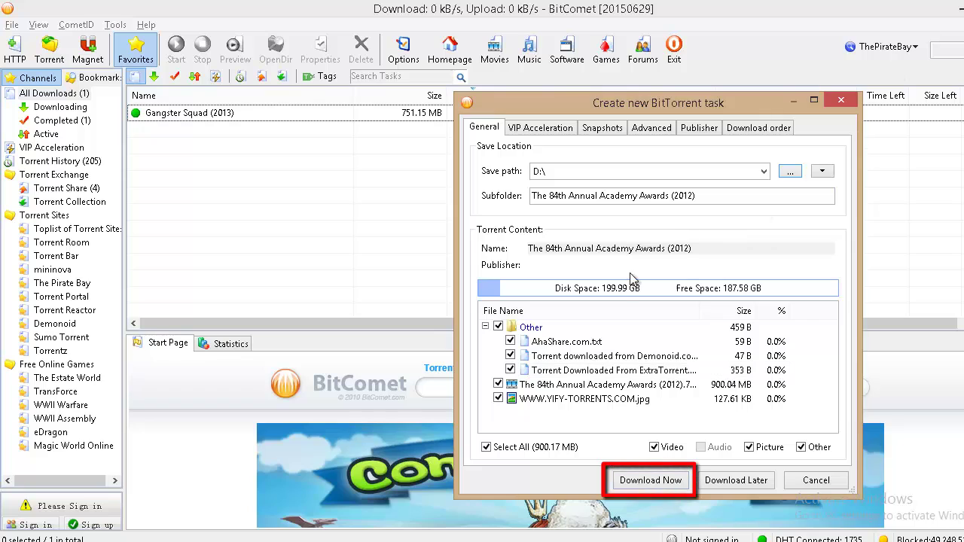
drag(555, 171, 523, 171)
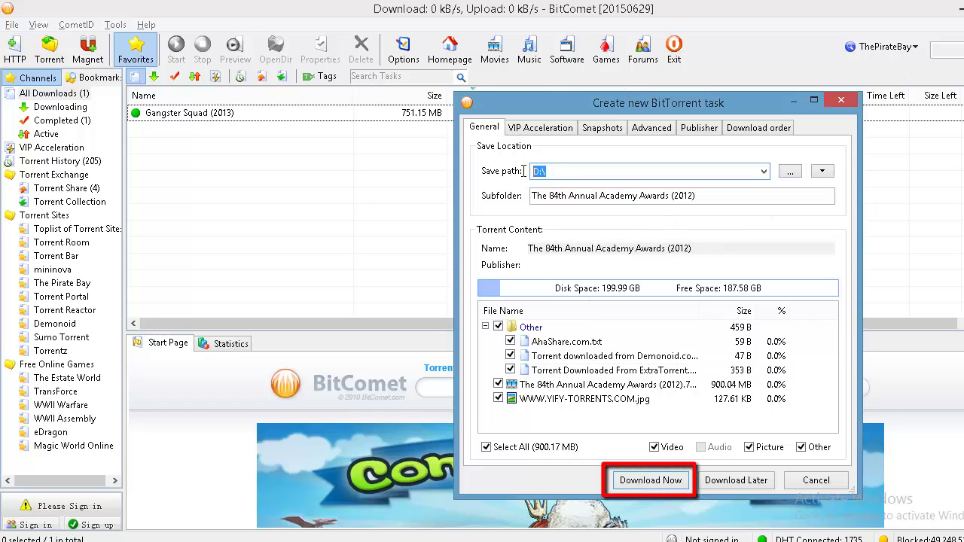
click(654, 477)
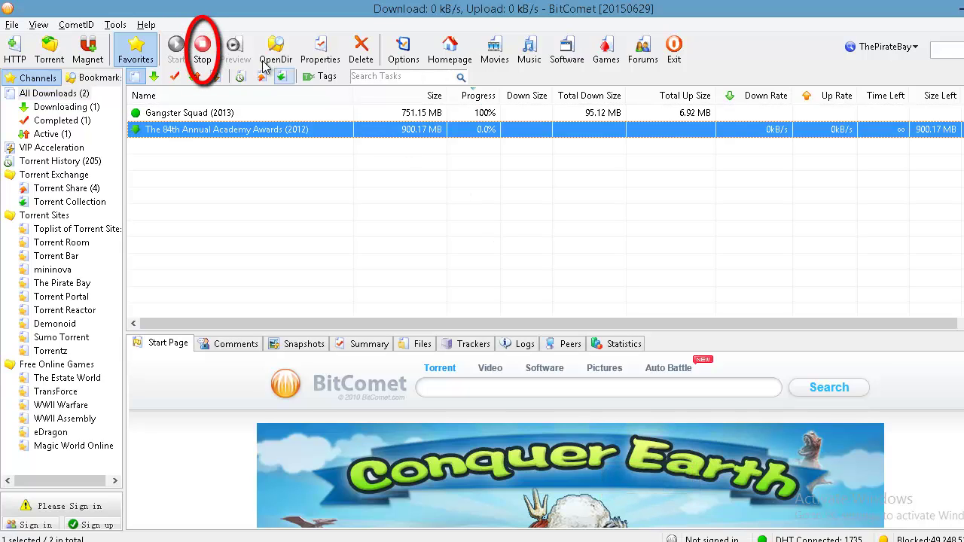
- Stop the new Academy Awards task at 0.0%, then open File Explorer
click(202, 53)
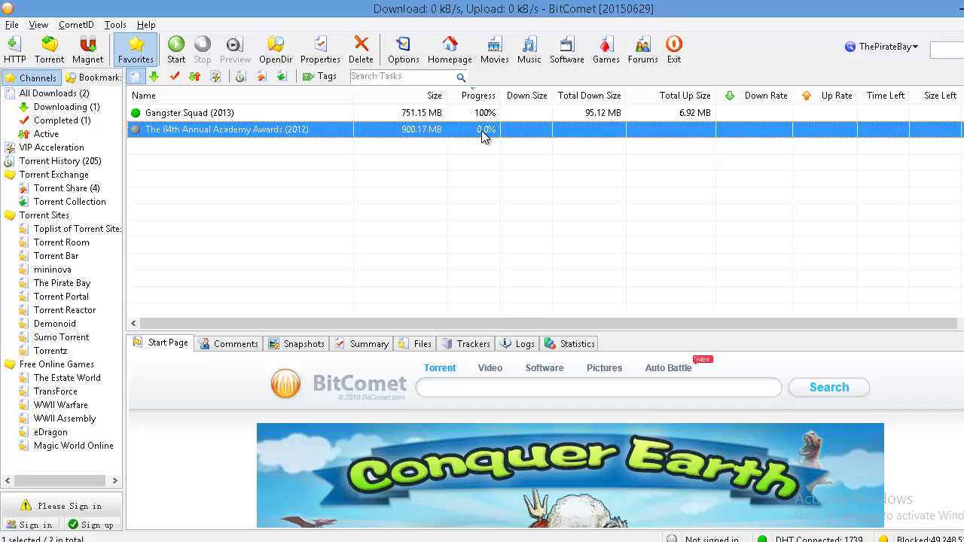
key(super+e)
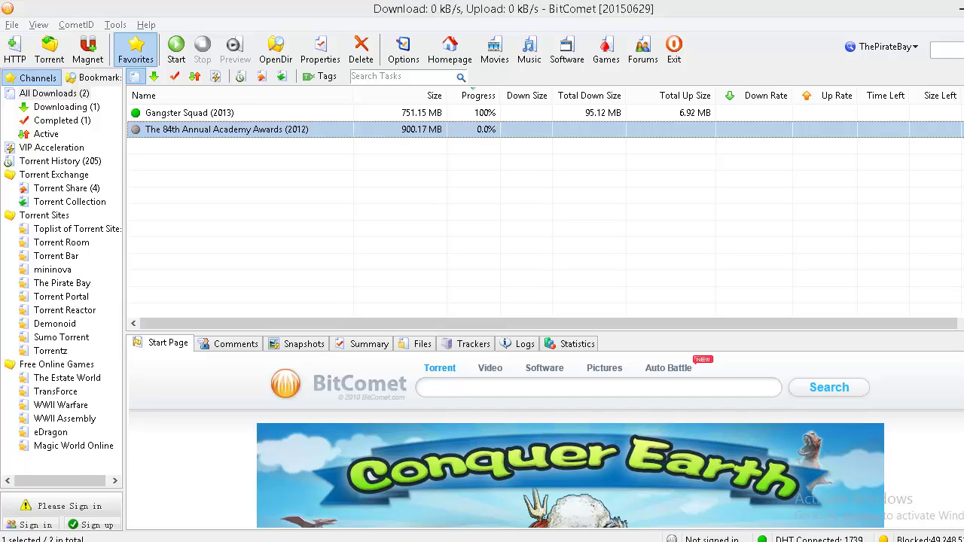
- Locate the original Academy Awards folder in C:\Downloads and the new one on D:
double_click(200, 150)
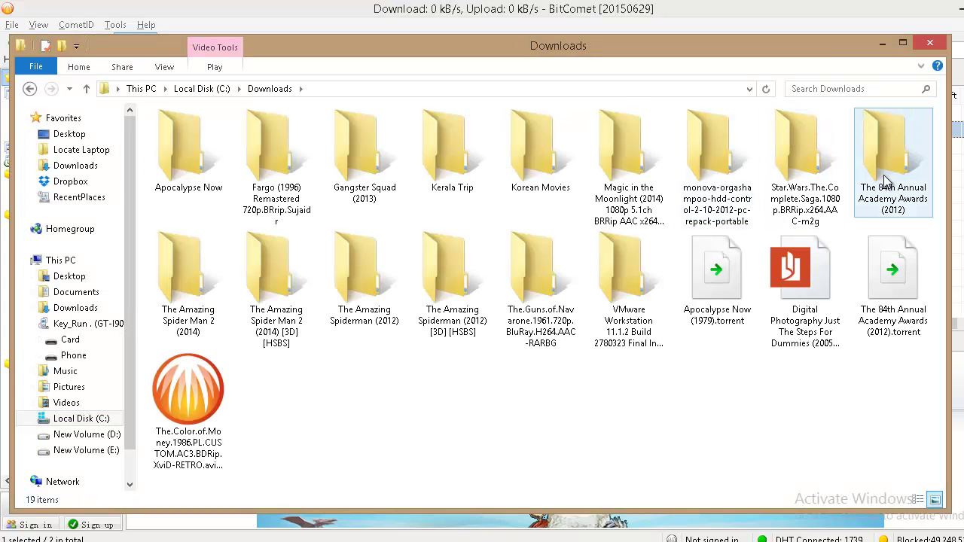
click(912, 190)
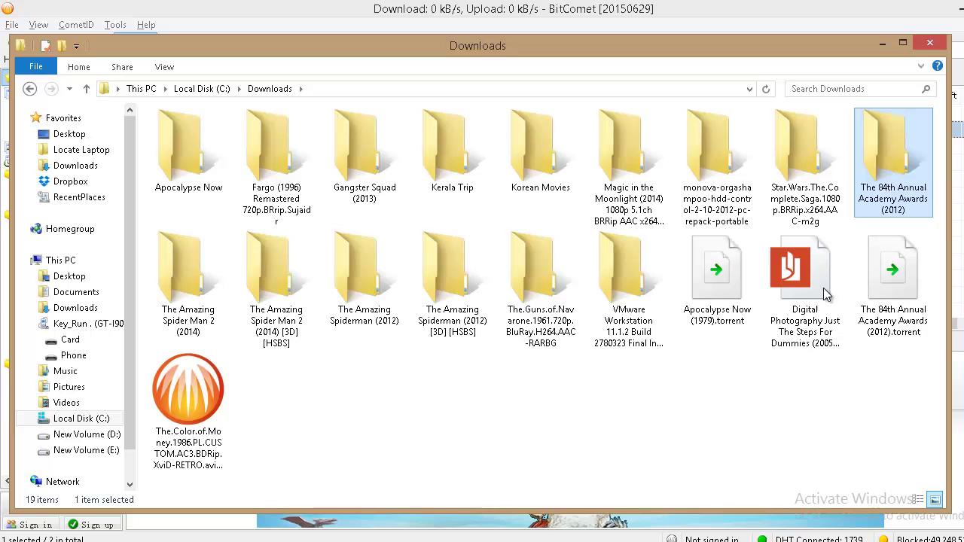
key(super+e)
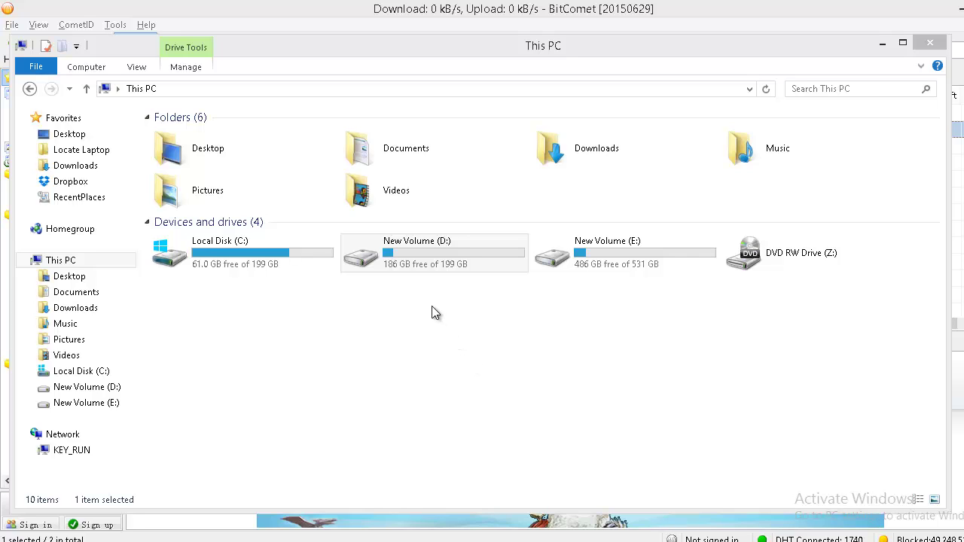
double_click(412, 248)
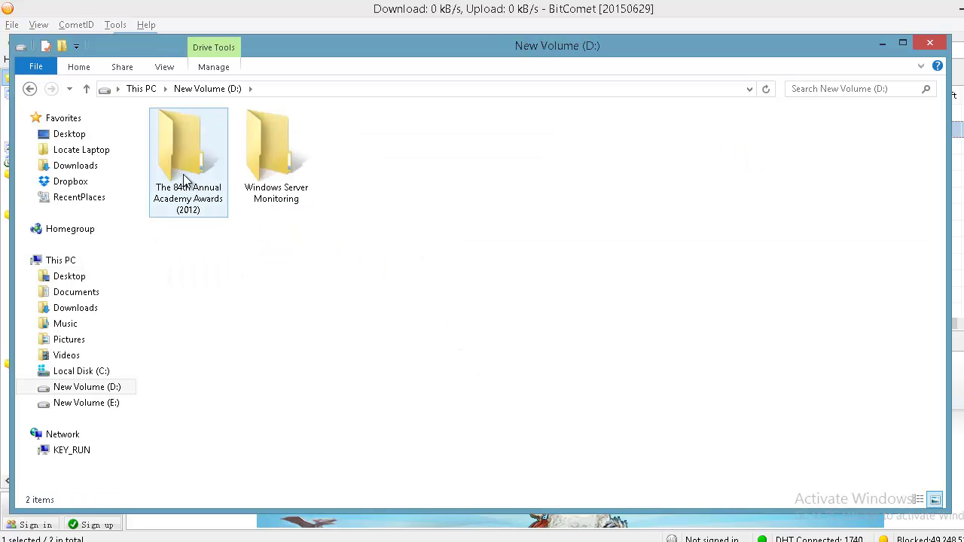
click(194, 197)
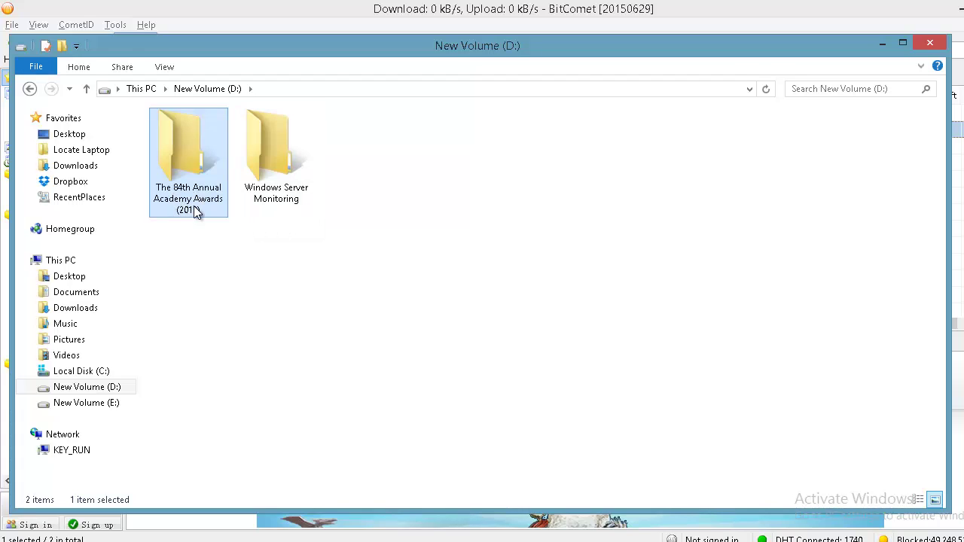
- Permanently delete the three items inside D:\The 84th Annual Academy Awards (2012)
mouse_move(192, 189)
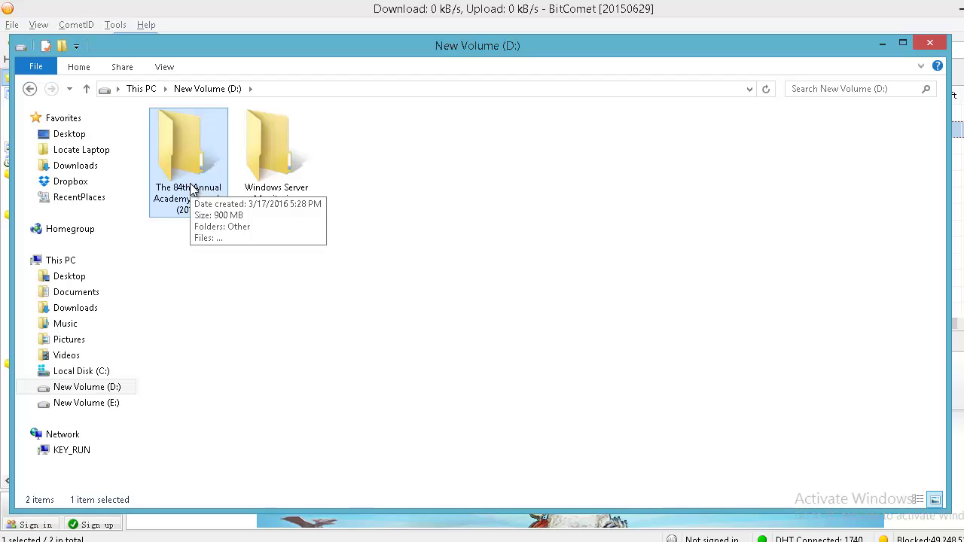
double_click(192, 189)
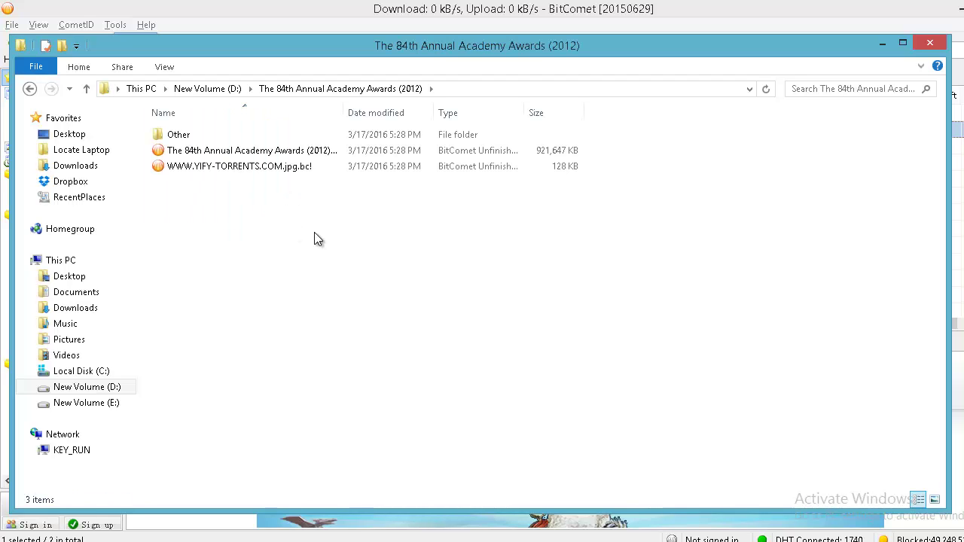
drag(314, 232, 212, 136)
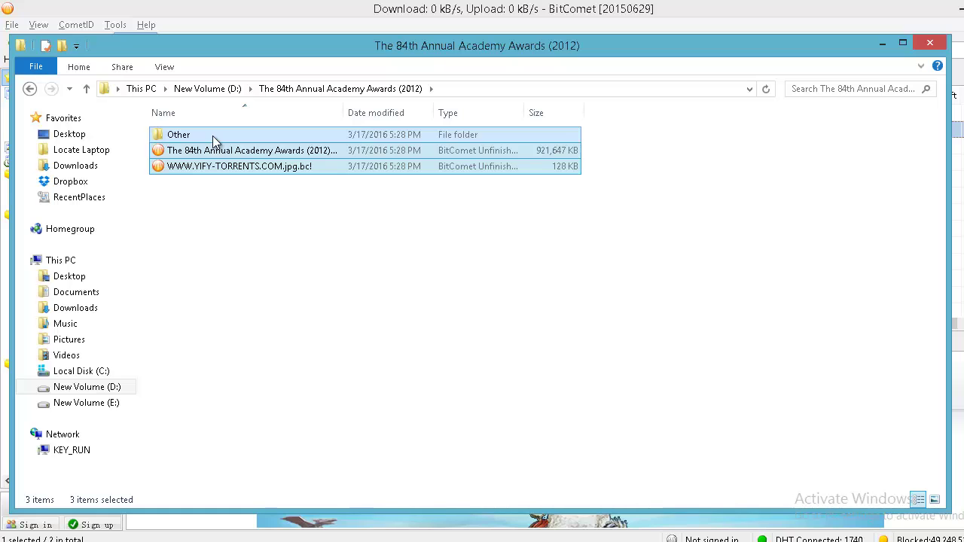
key(shift+Delete)
key(Return)
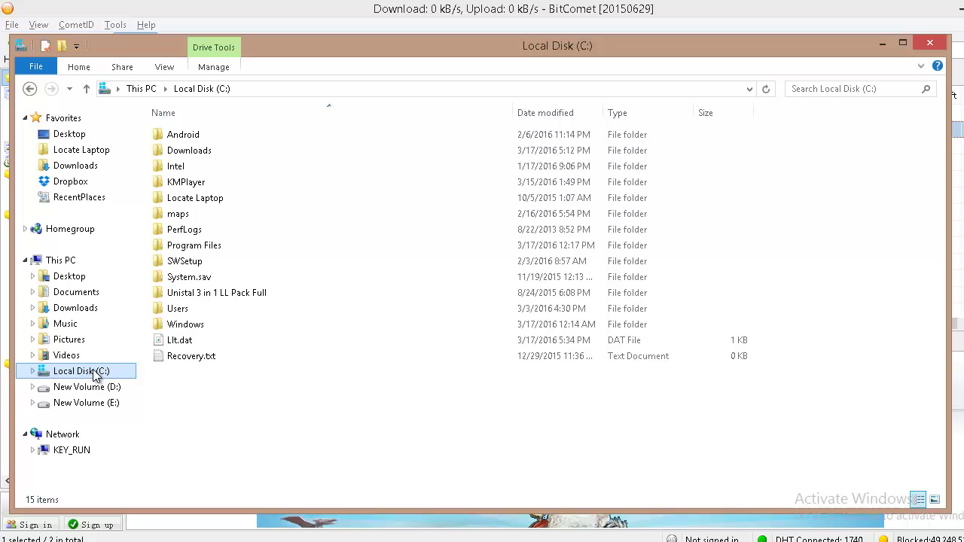
- Select the unfinished 900 MB file in C:\Downloads\The 84th Annual Academy Awards (2012)
double_click(199, 149)
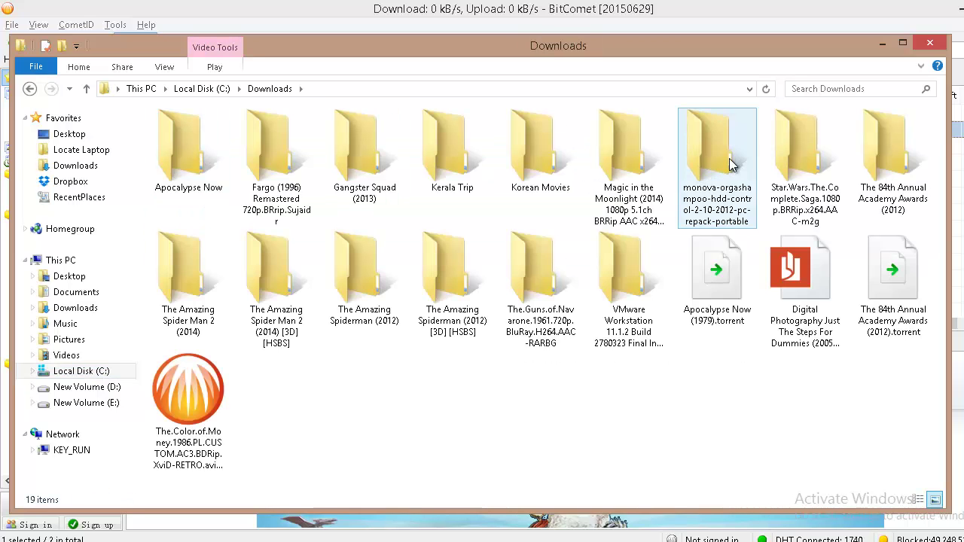
click(887, 159)
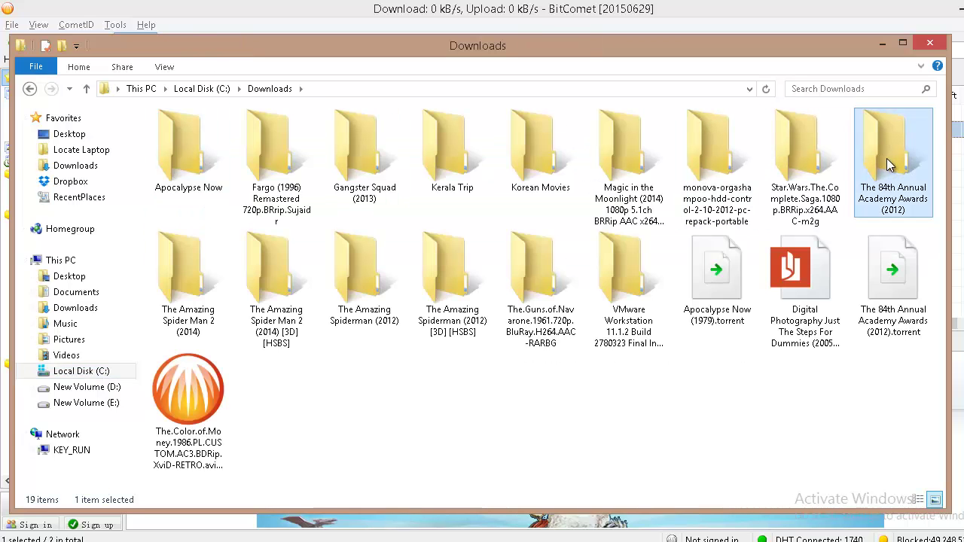
double_click(886, 164)
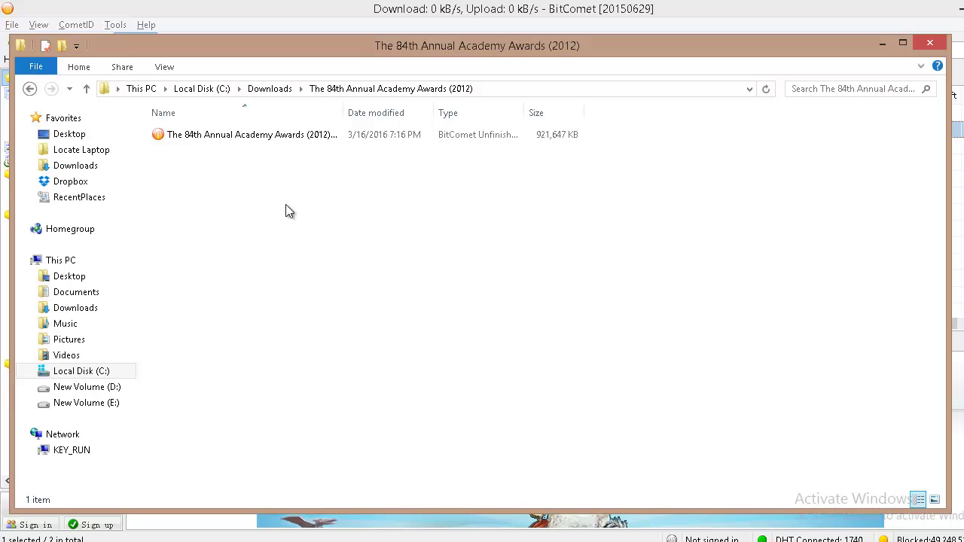
key(Down)
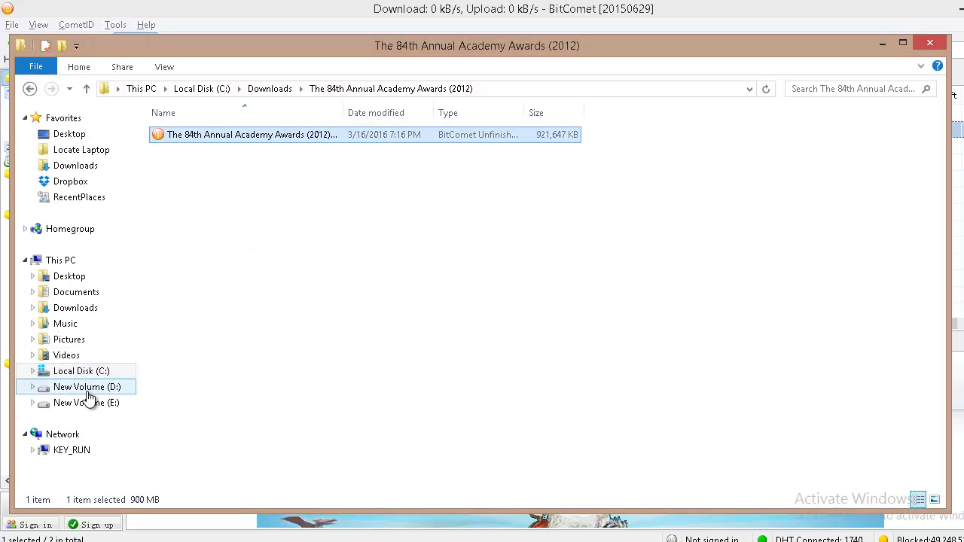
- Paste it into the empty Academy Awards folder on D: and move the copy progress window aside
click(121, 390)
double_click(215, 164)
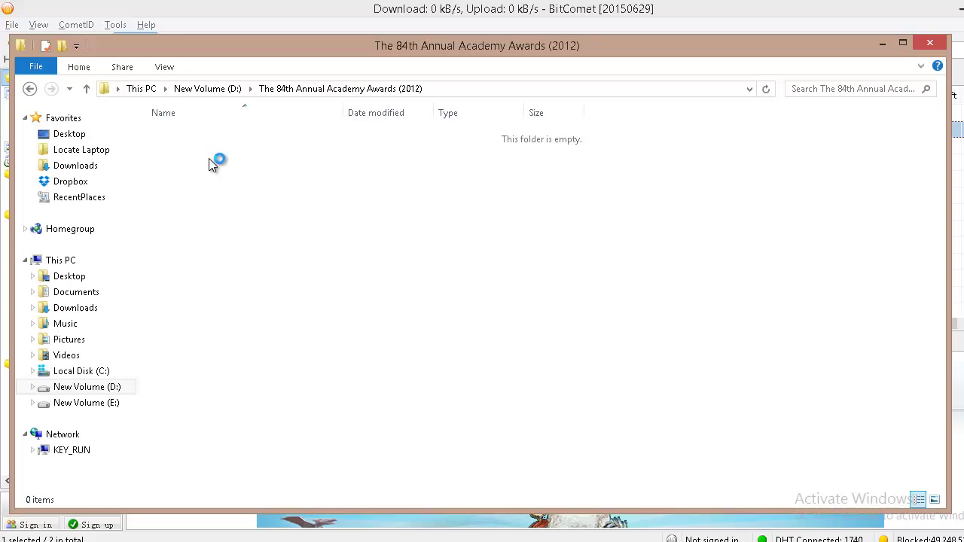
click(462, 481)
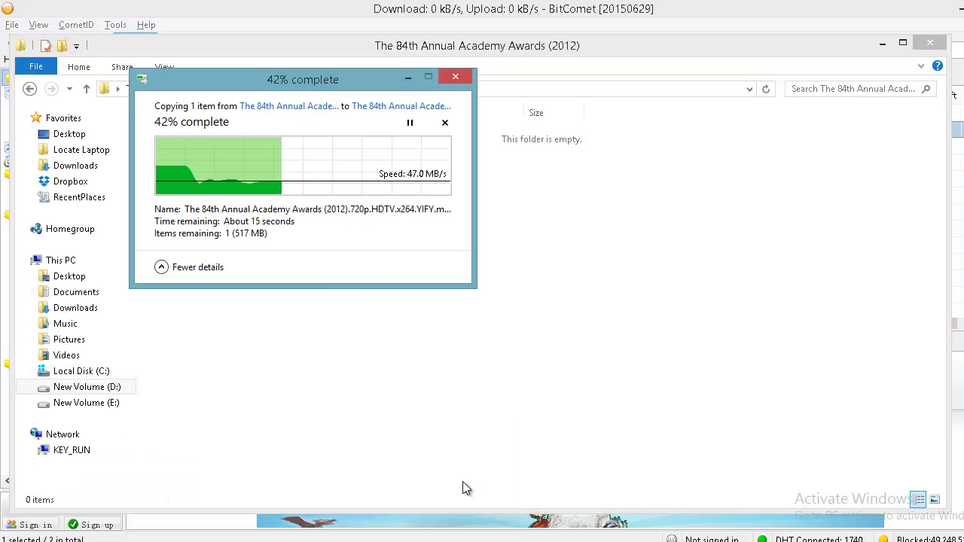
drag(248, 81, 453, 167)
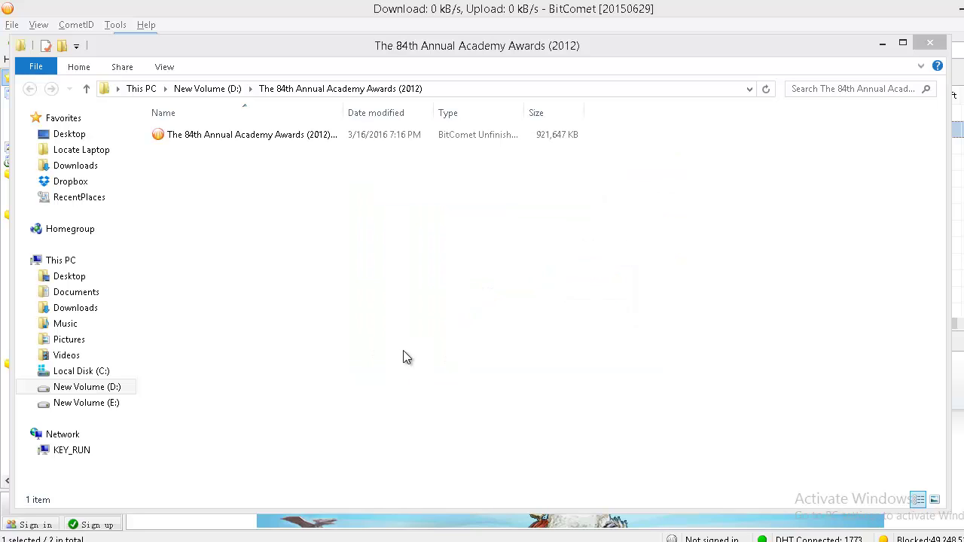
- Close File Explorer and restart the stopped Academy Awards task in BitComet
click(932, 45)
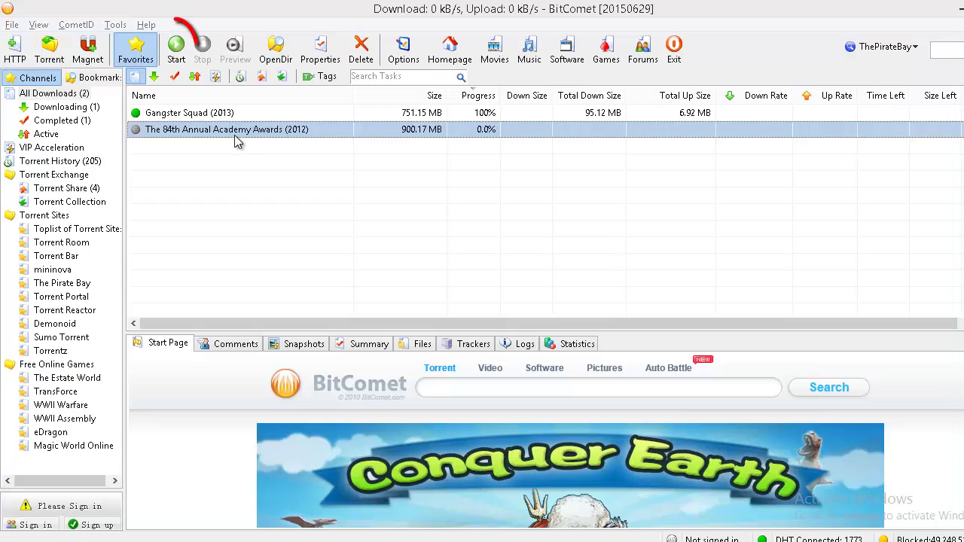
click(176, 49)
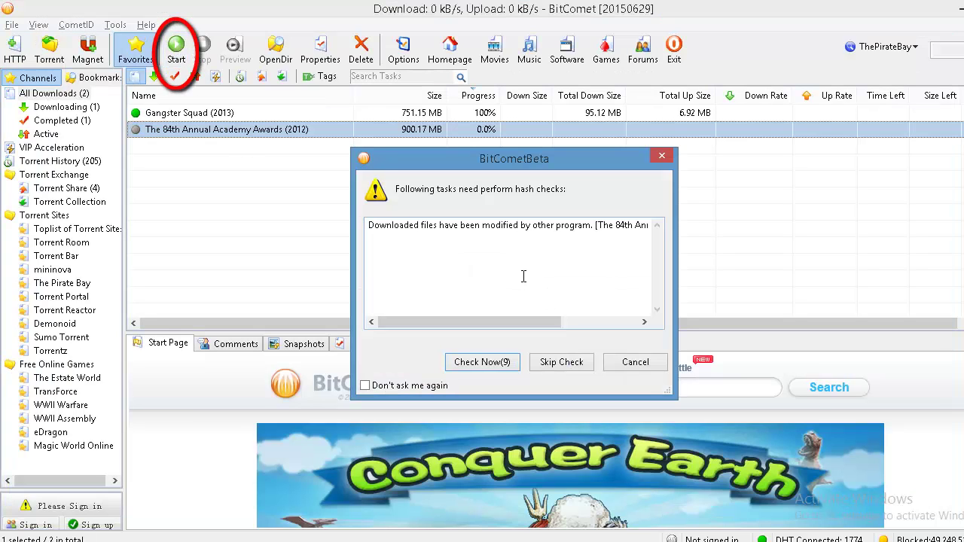